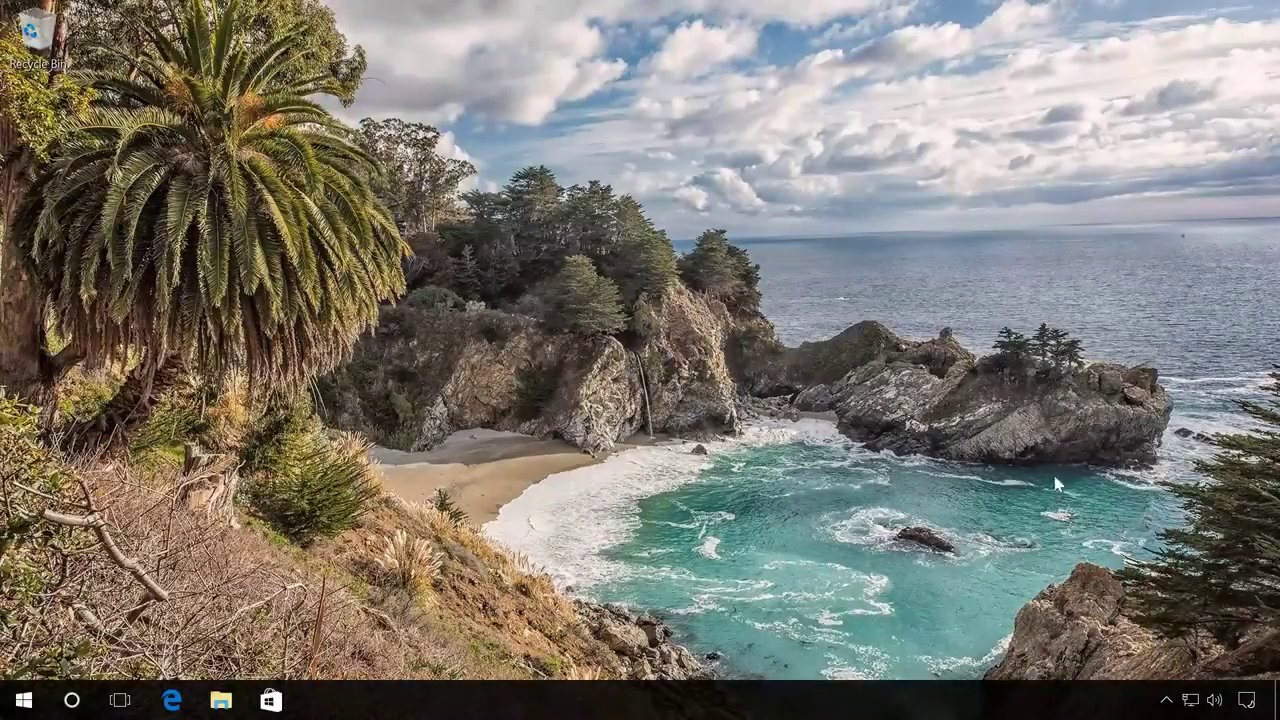
# Go from the Action Center to Settings > Accounts > Family & other people
pyautogui.click(1245, 703)
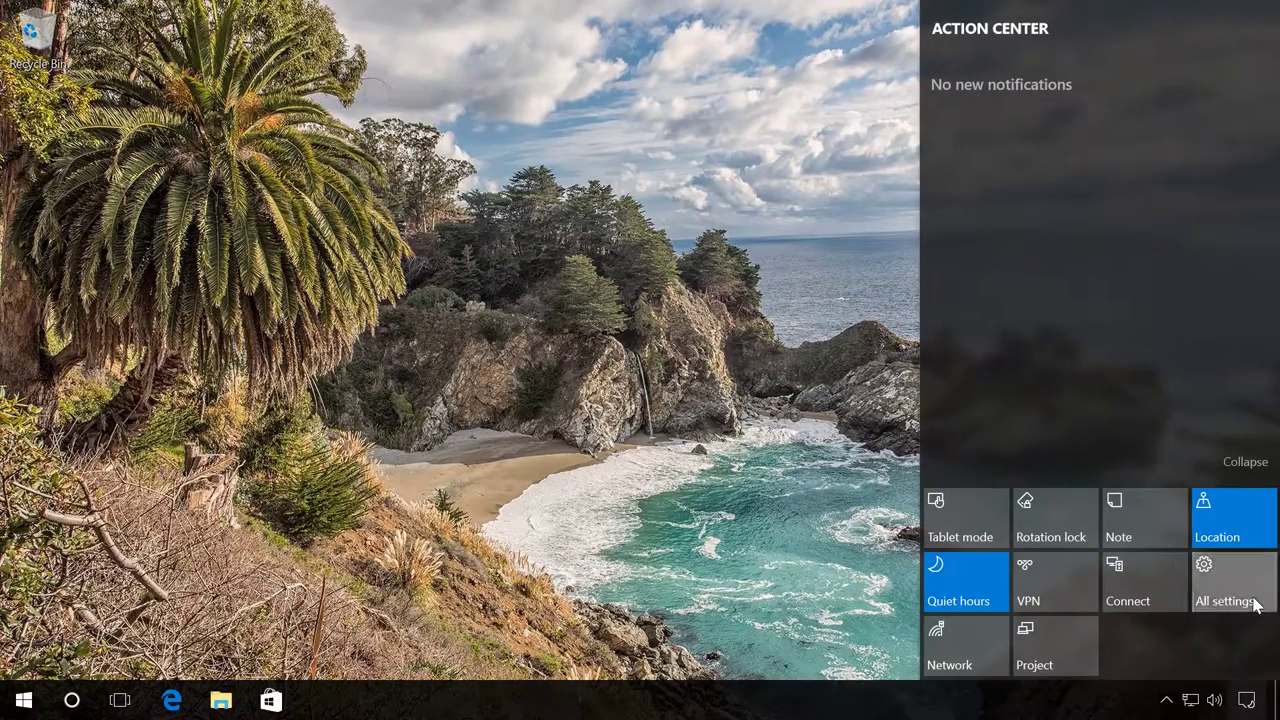
pyautogui.click(1258, 606)
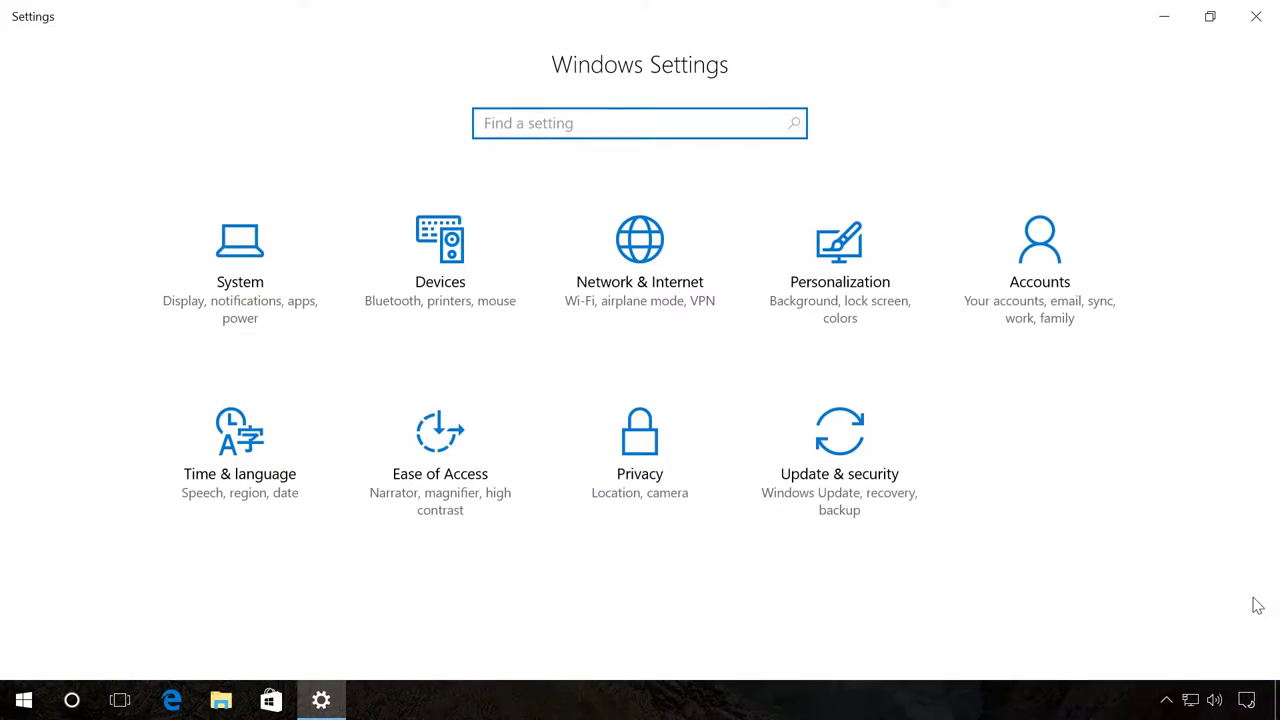
pyautogui.click(1050, 325)
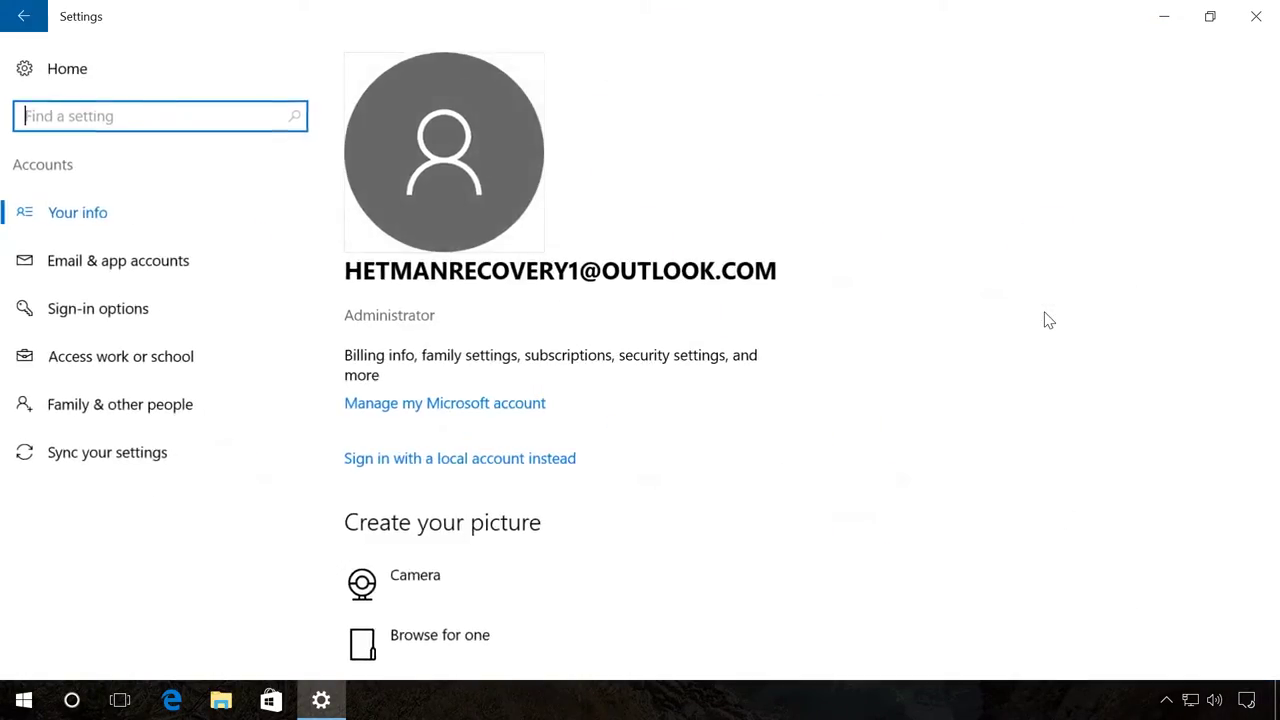
pyautogui.click(175, 406)
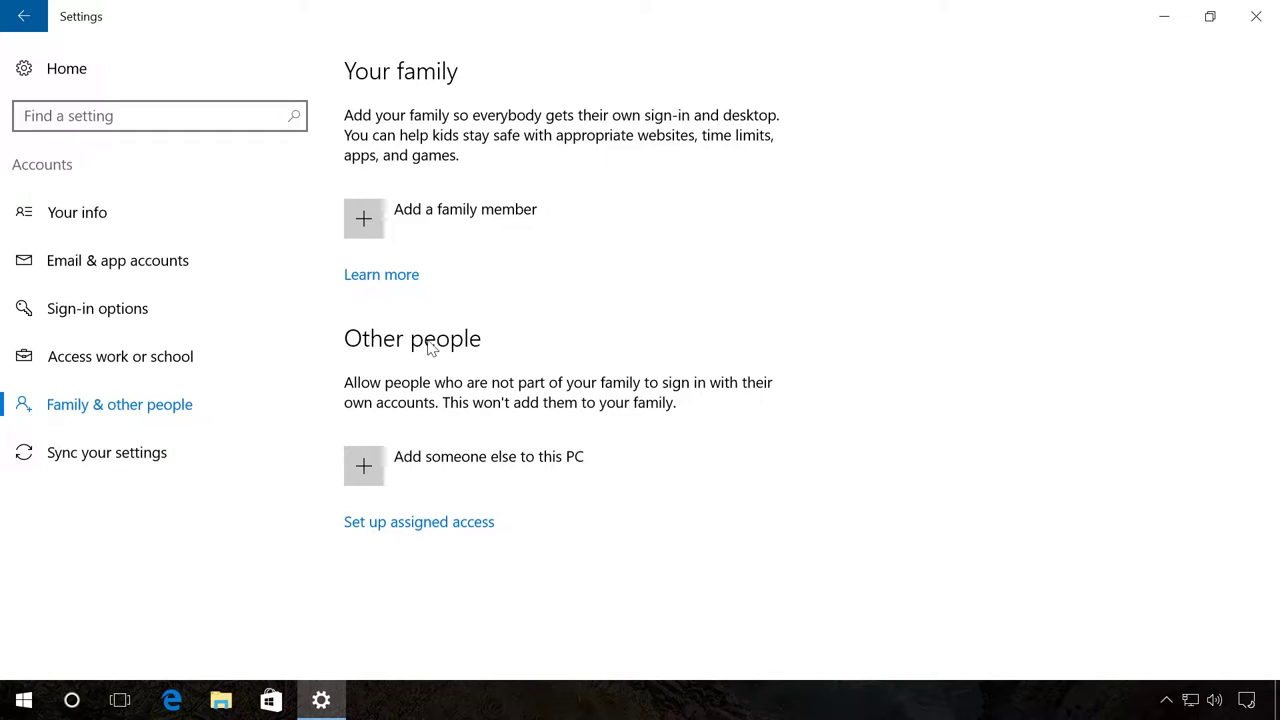
# Start adding another person as a local user without a Microsoft account
pyautogui.click(366, 465)
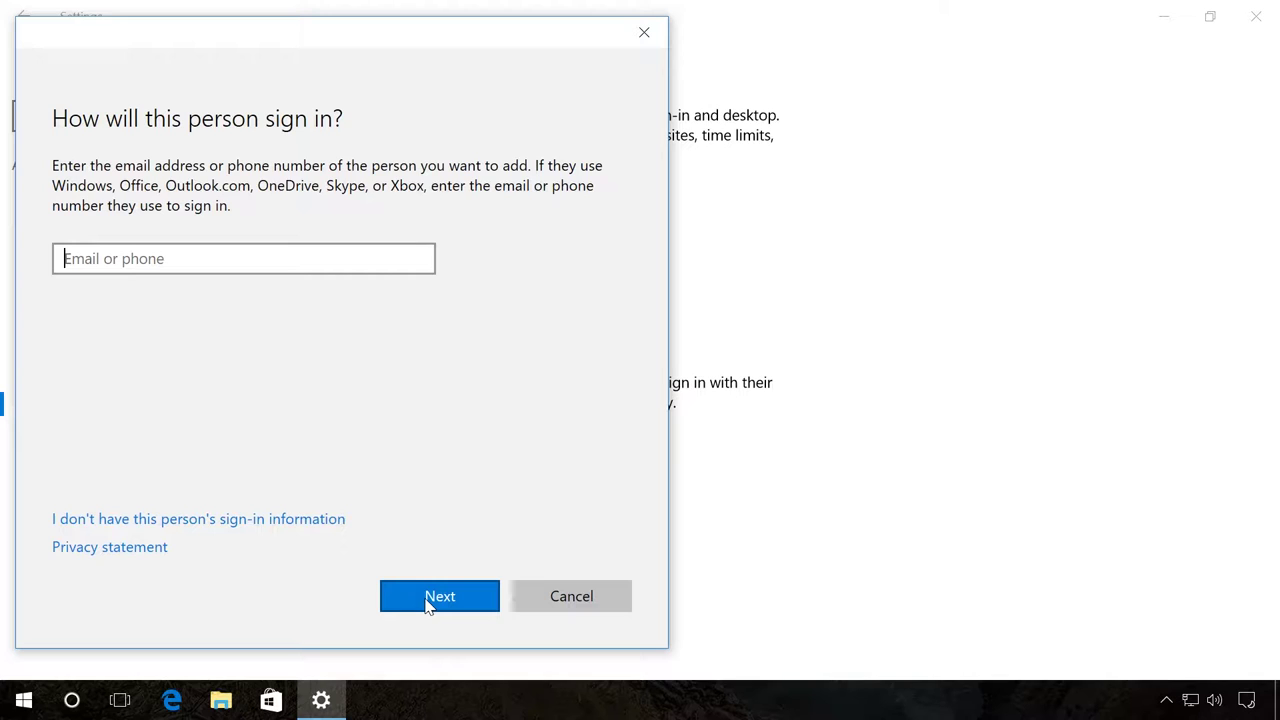
pyautogui.click(222, 520)
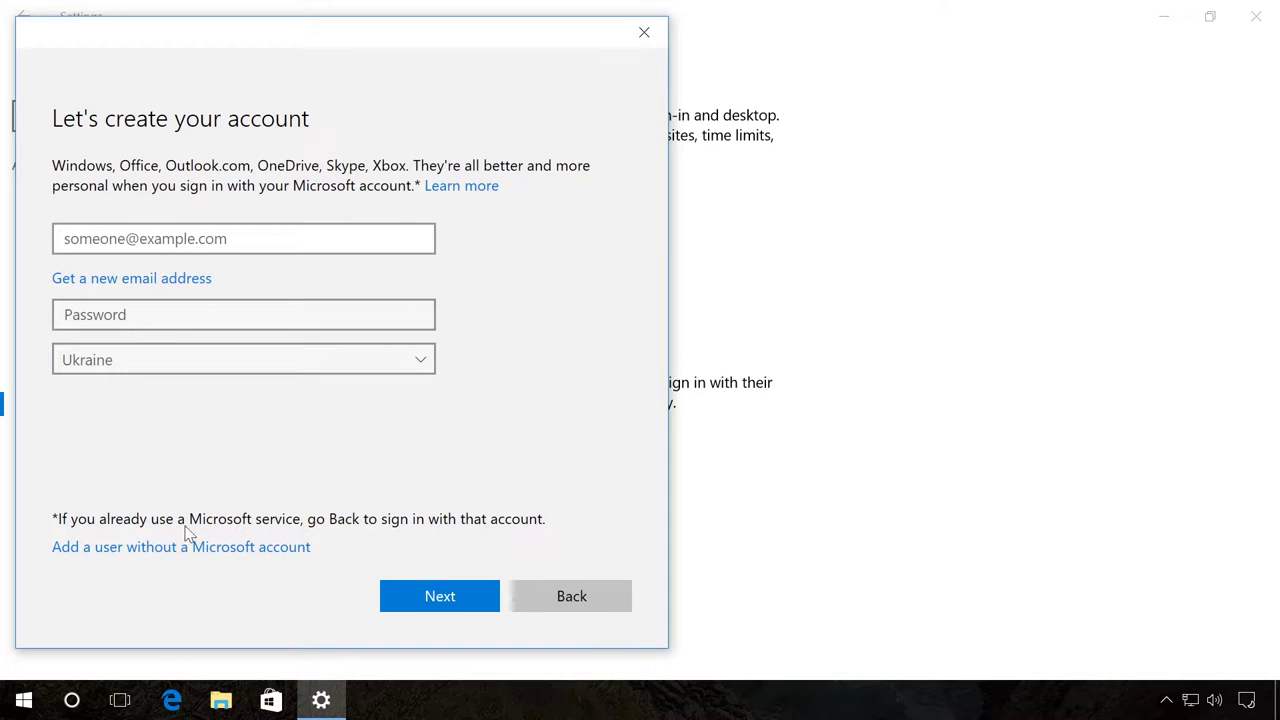
pyautogui.click(186, 549)
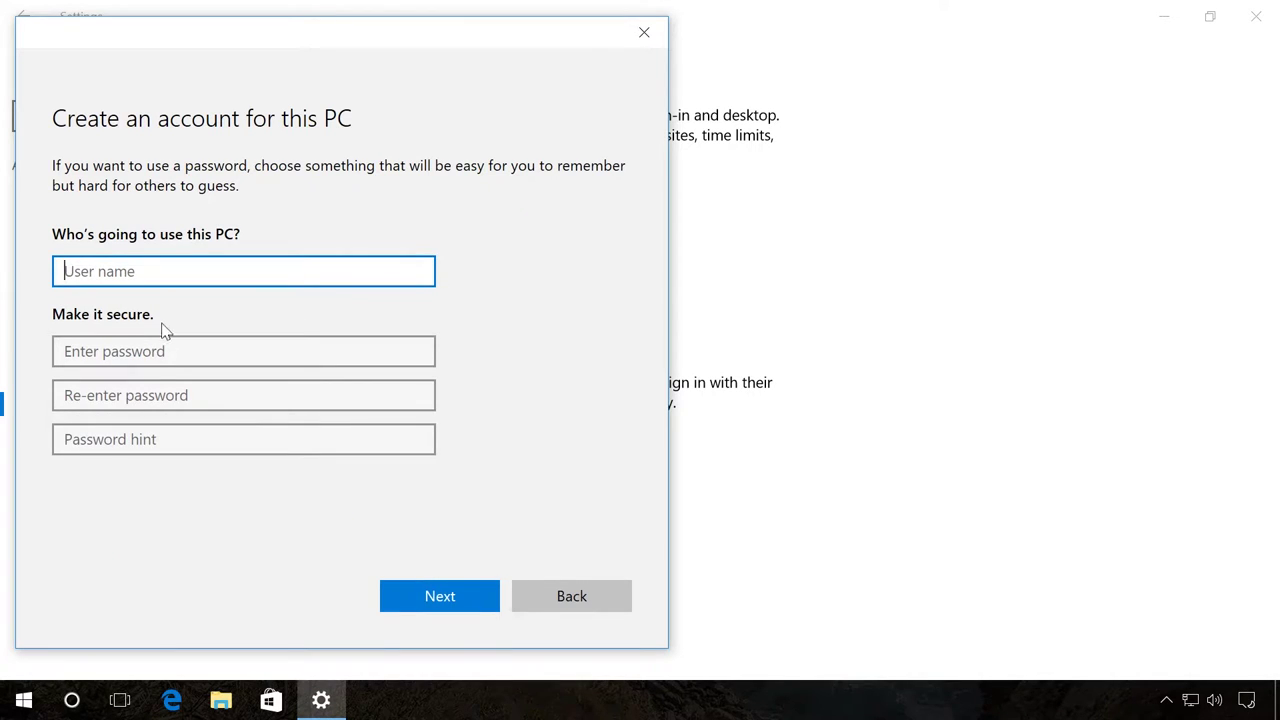
# Enter the new user name, the account password twice and the hint 'password'
pyautogui.write('Andrey')
pyautogui.click(131, 349)
pyautogui.write('**************')
pyautogui.press('Tab')
pyautogui.write('**************')
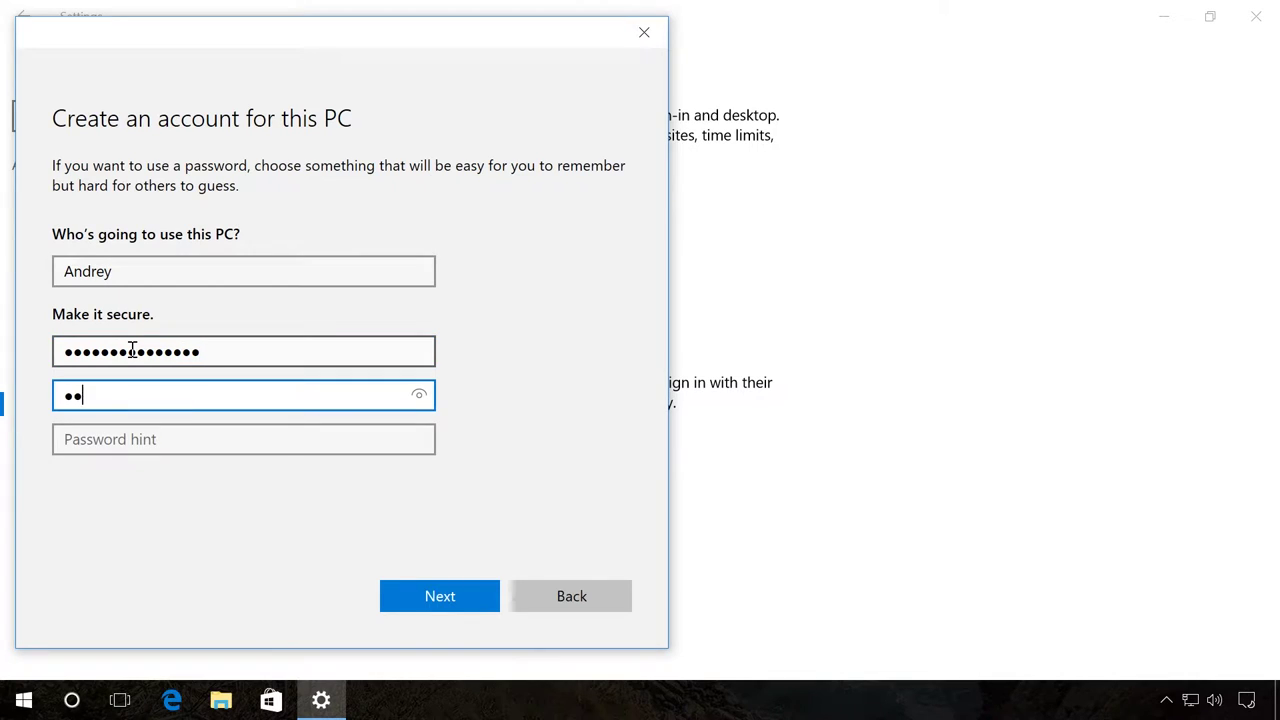
pyautogui.press('Tab')
pyautogui.write('password')
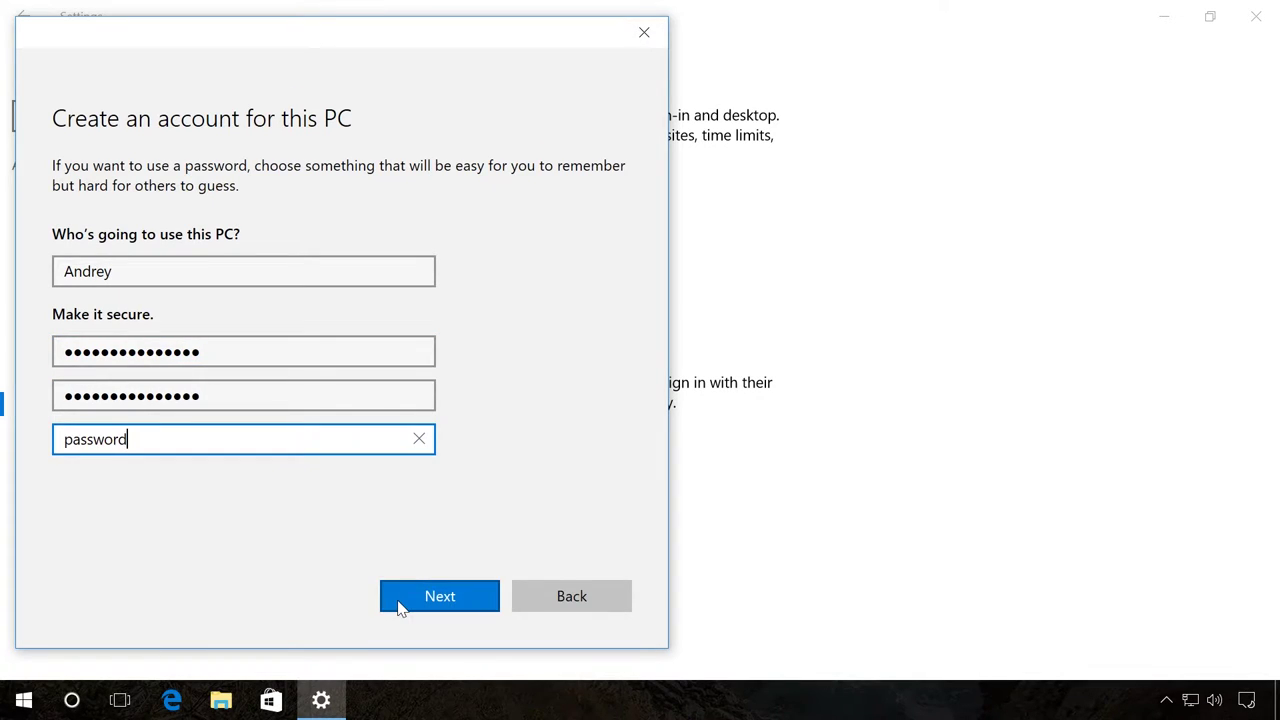
# Create the local account and change its account type to Administrator
pyautogui.click(397, 600)
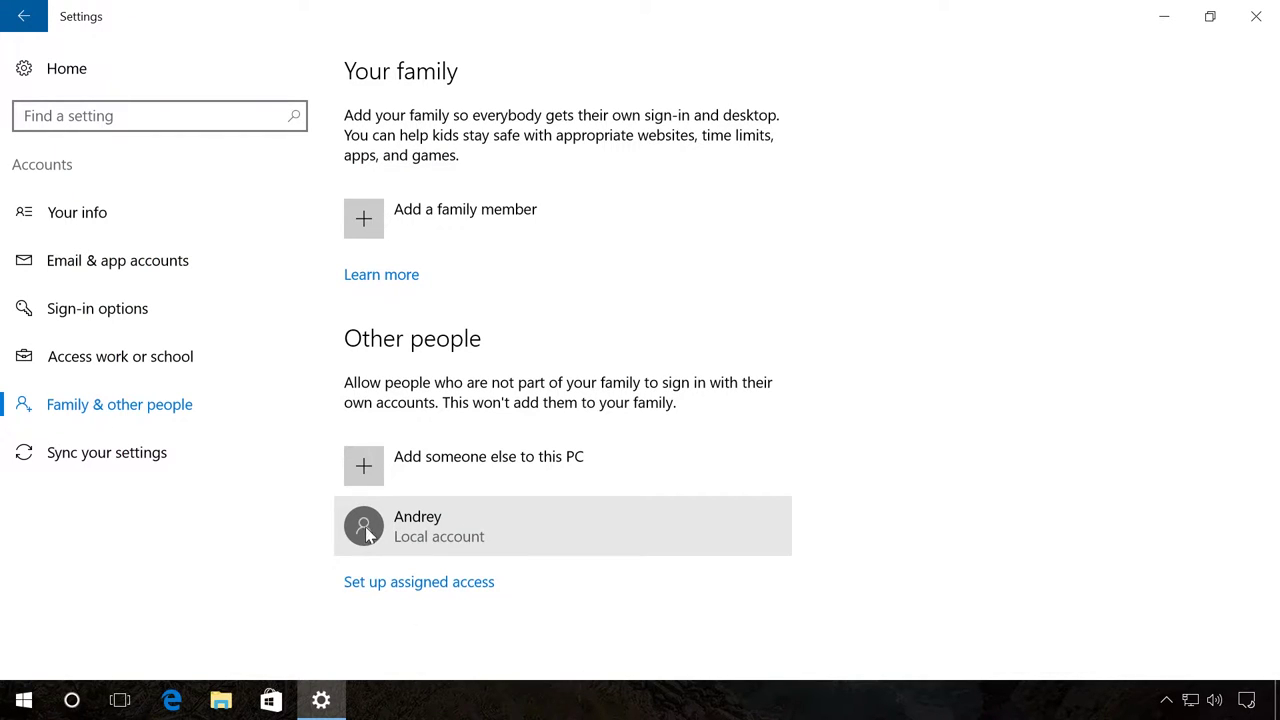
pyautogui.click(483, 530)
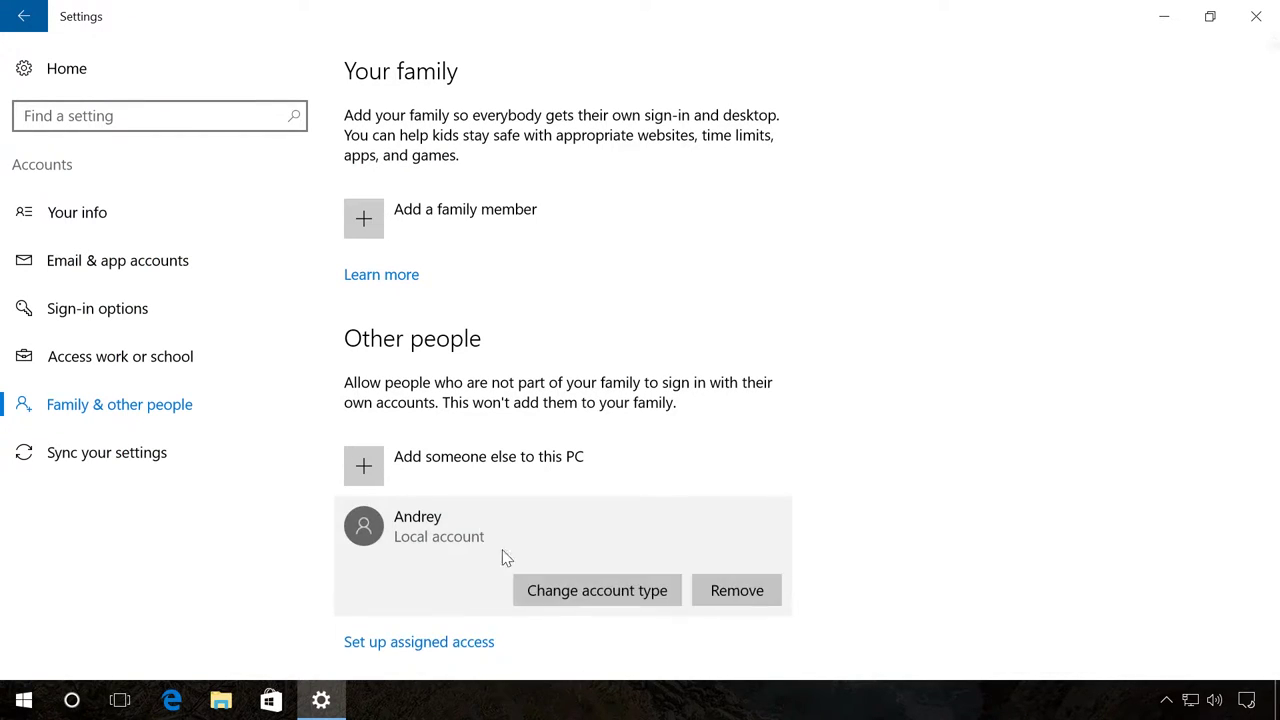
pyautogui.click(580, 592)
pyautogui.click(467, 390)
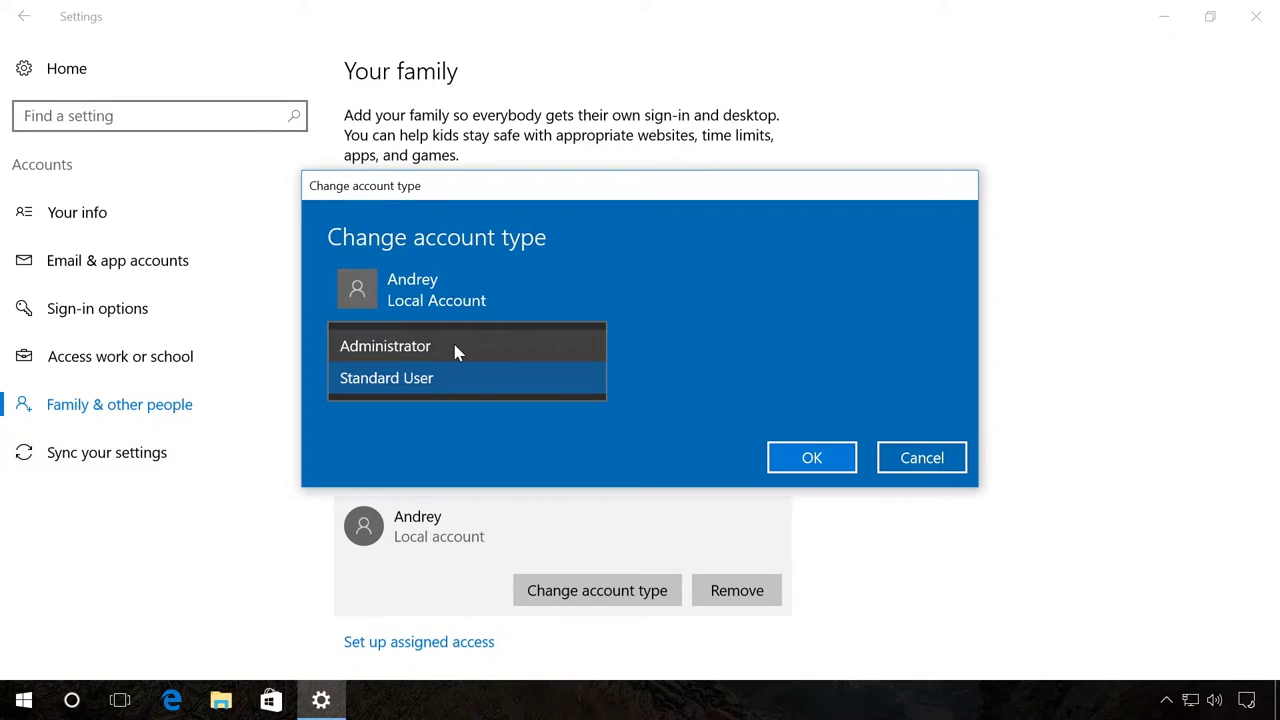
pyautogui.click(454, 347)
pyautogui.click(806, 459)
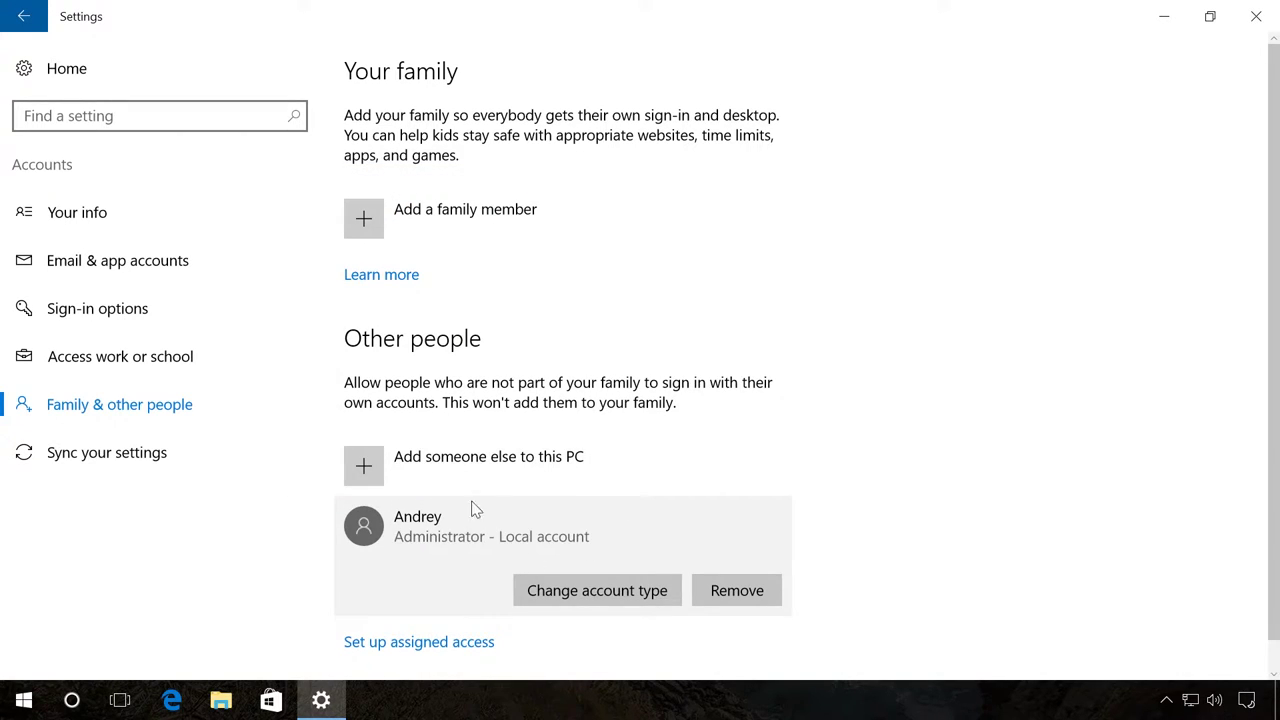
# Check the current user's account options in the Start menu, then close the menu
pyautogui.click(24, 700)
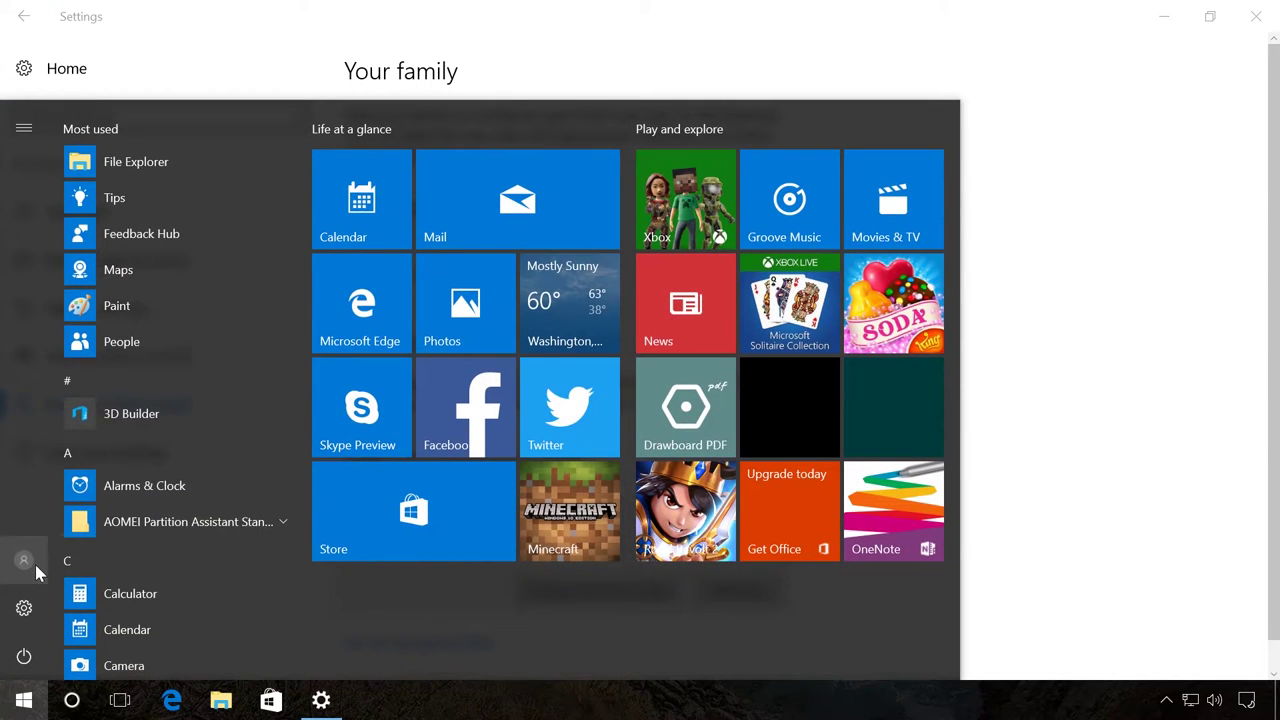
pyautogui.click(35, 564)
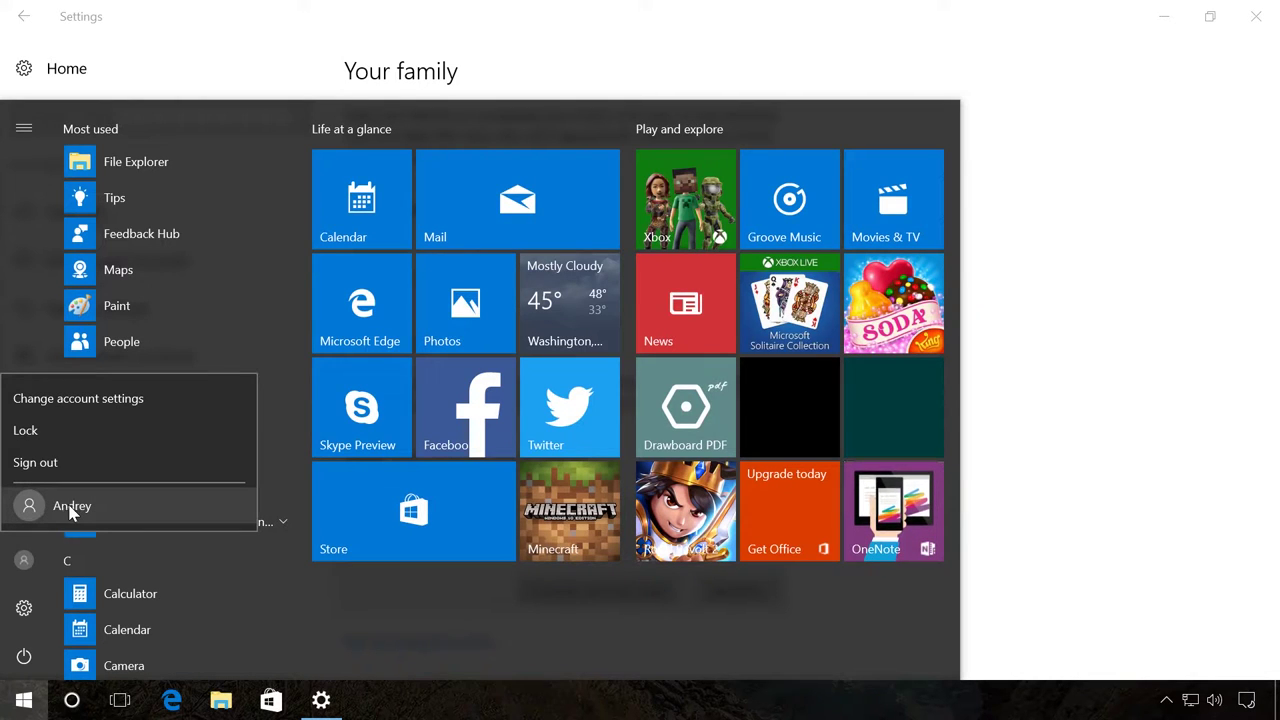
pyautogui.click(1047, 477)
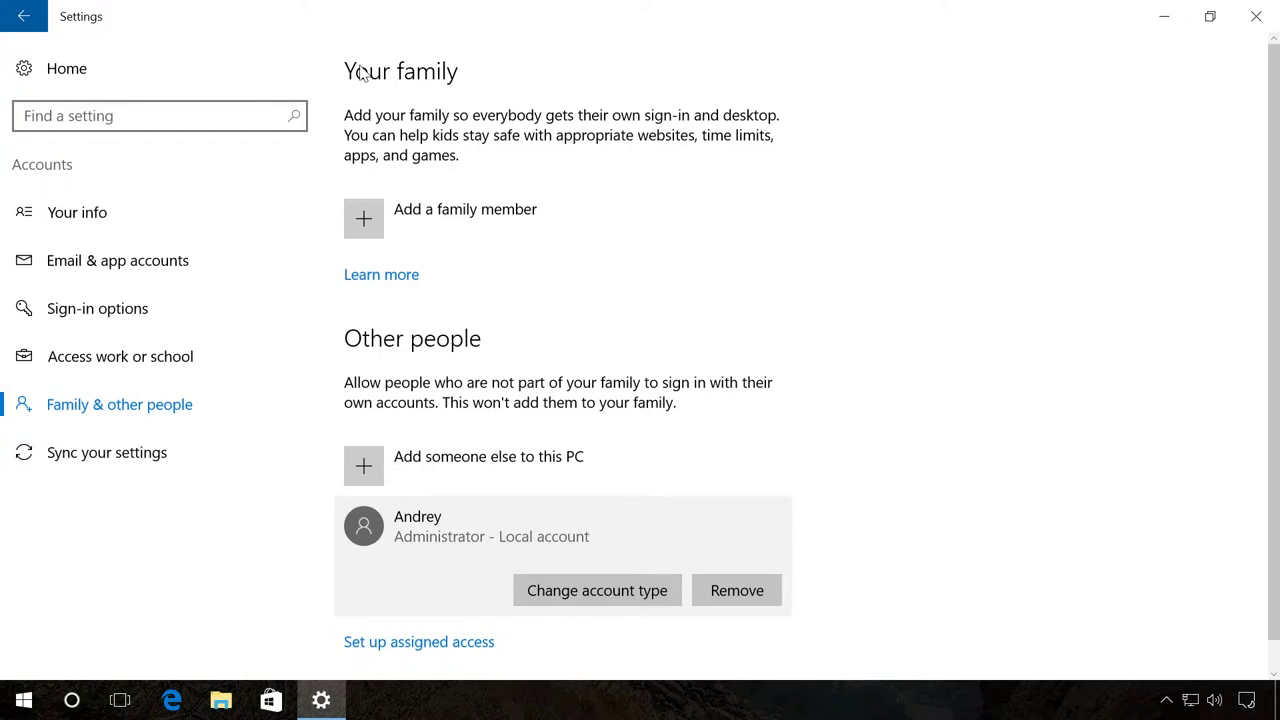
# Add a child family member using the pasted child's e-mail and confirm the invitation
pyautogui.click(424, 218)
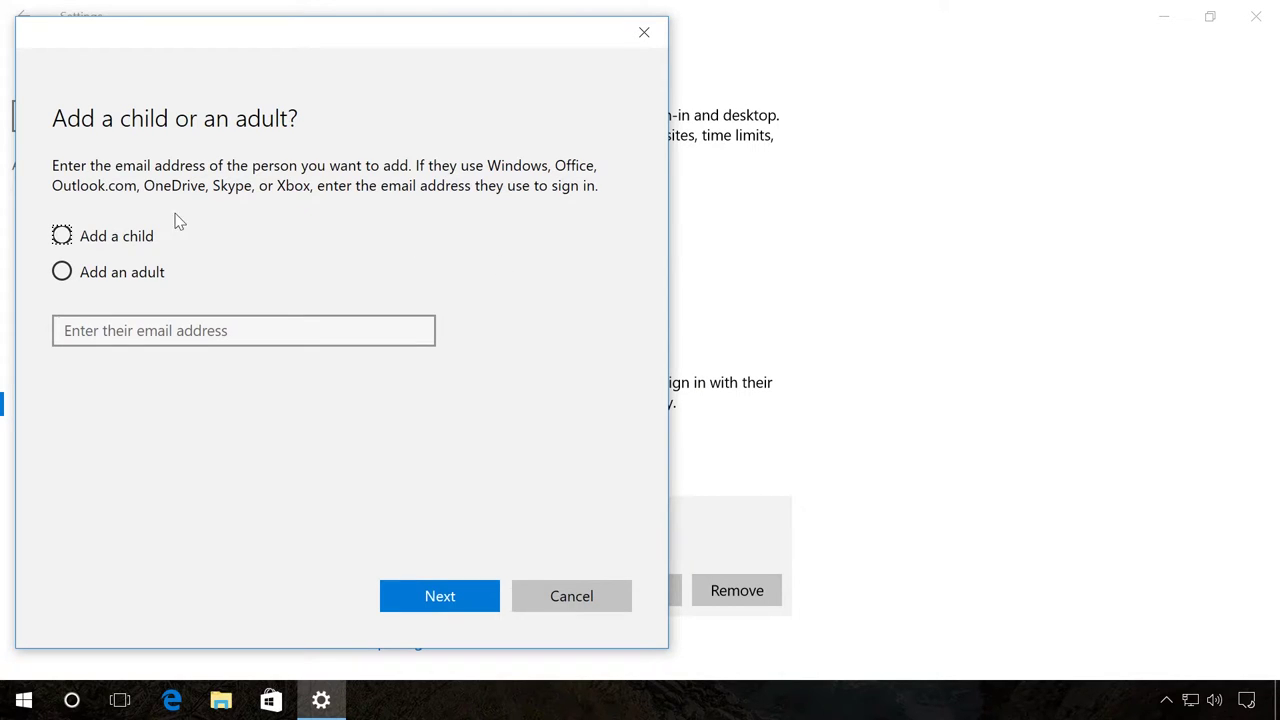
pyautogui.click(100, 238)
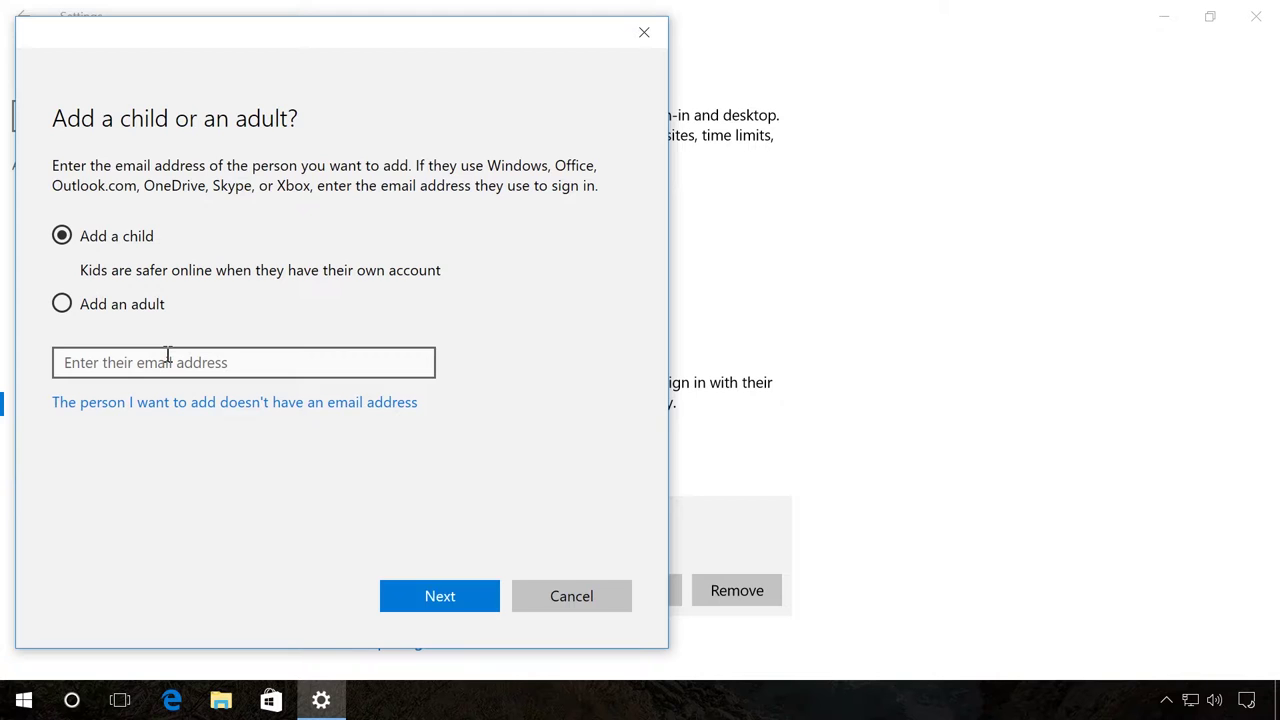
pyautogui.hotkey('ctrl', 'v')
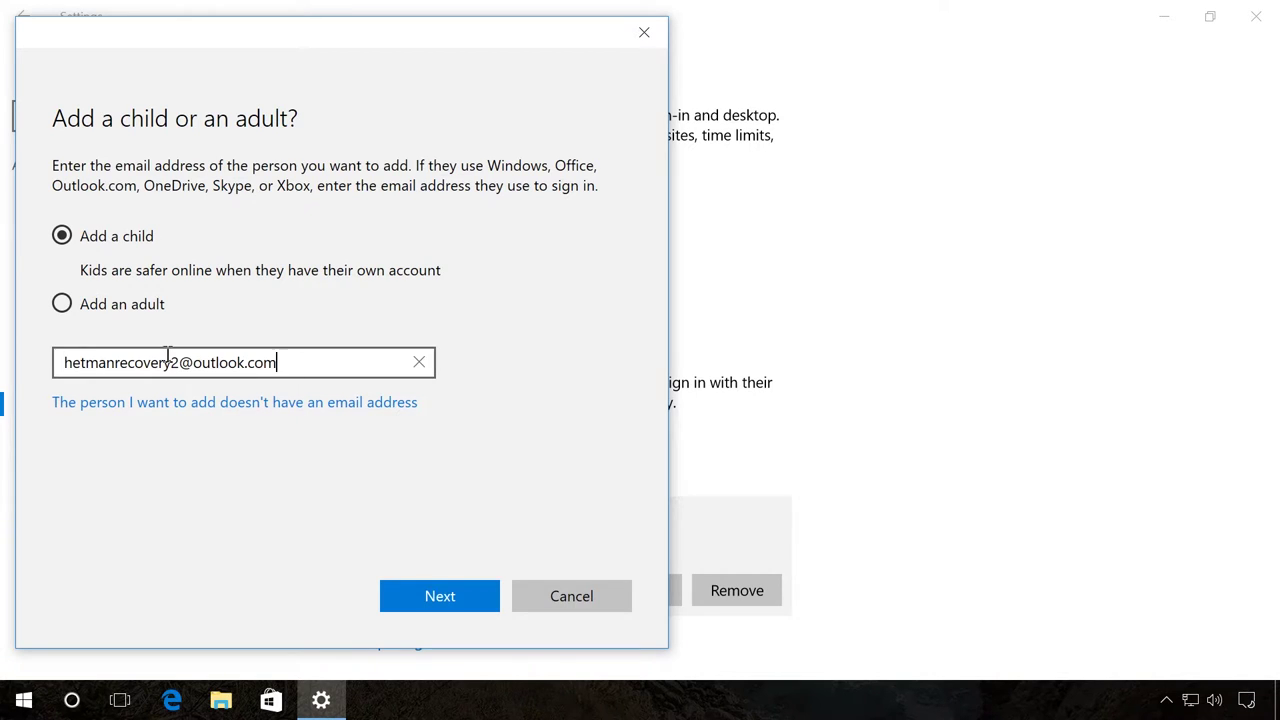
pyautogui.click(421, 593)
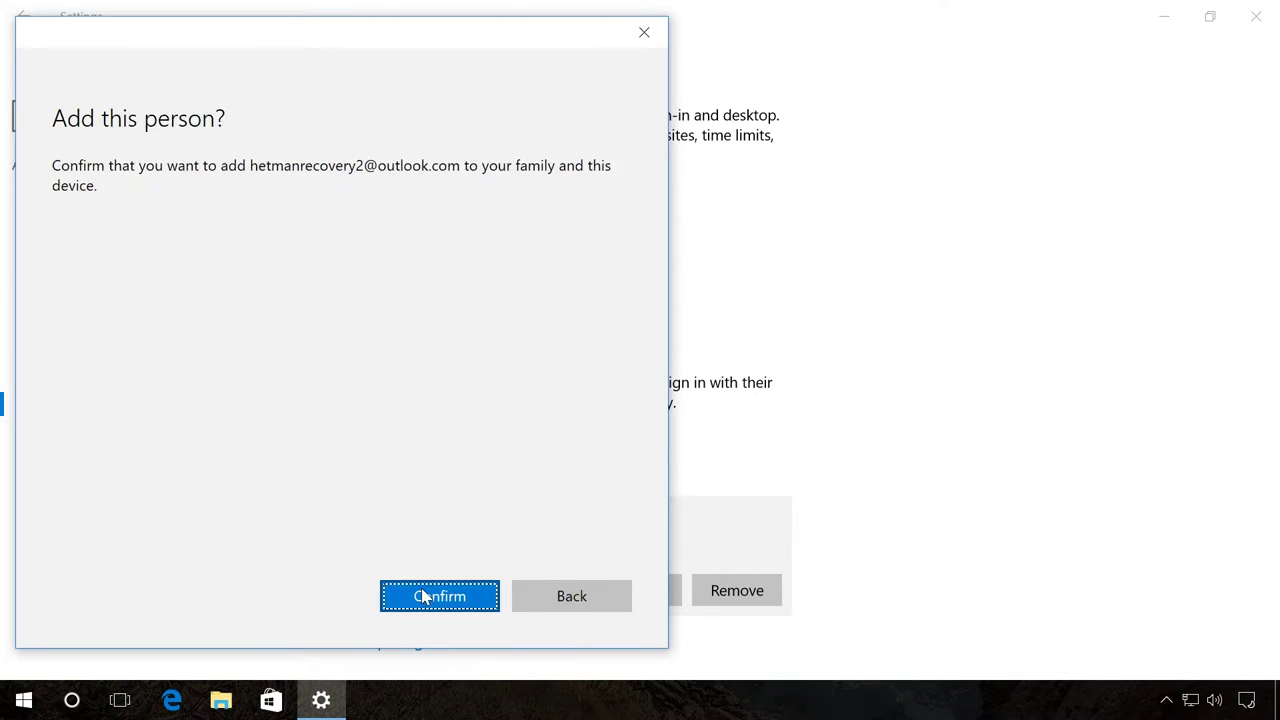
pyautogui.click(421, 596)
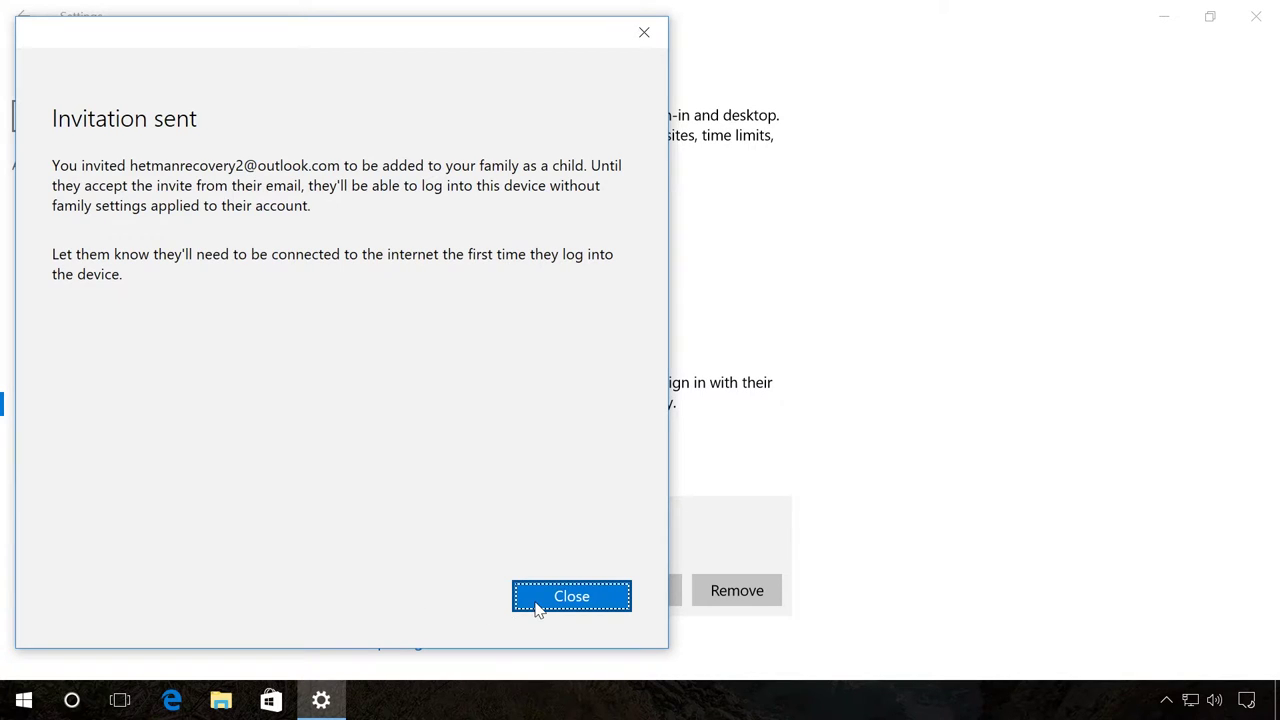
pyautogui.click(538, 609)
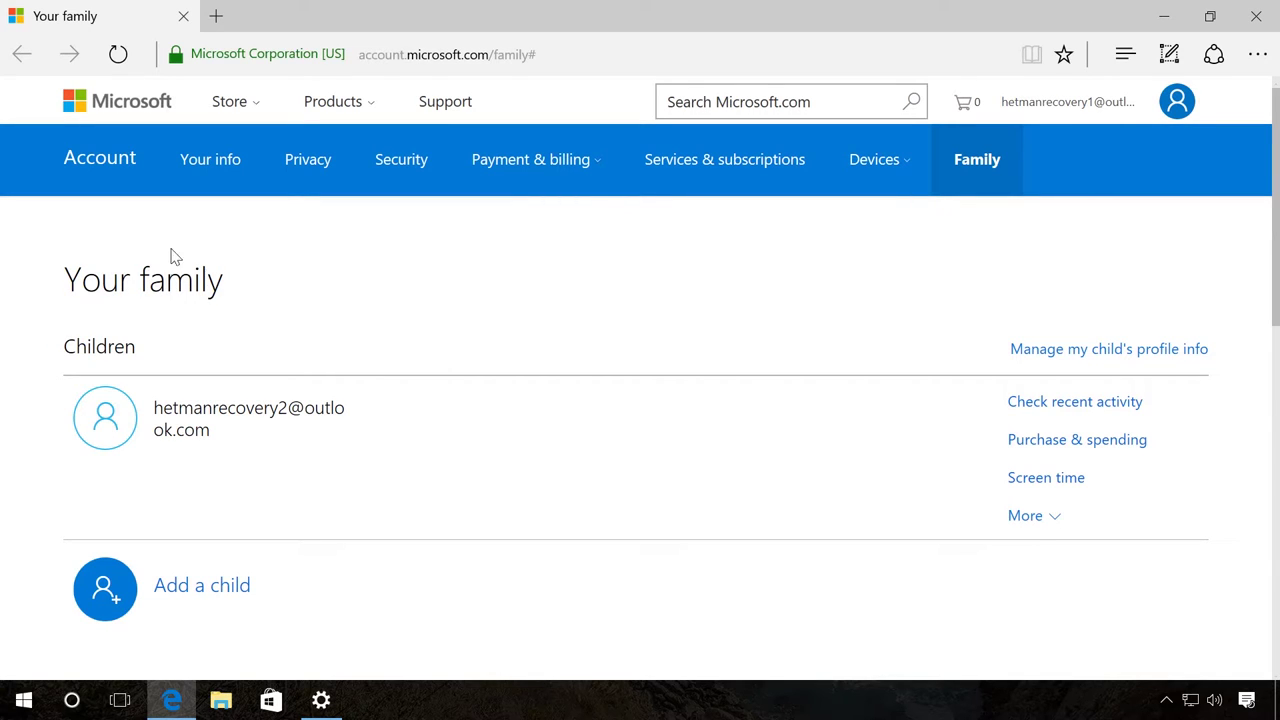
# Switch on Activity reporting for the child under recent activity
pyautogui.click(1056, 405)
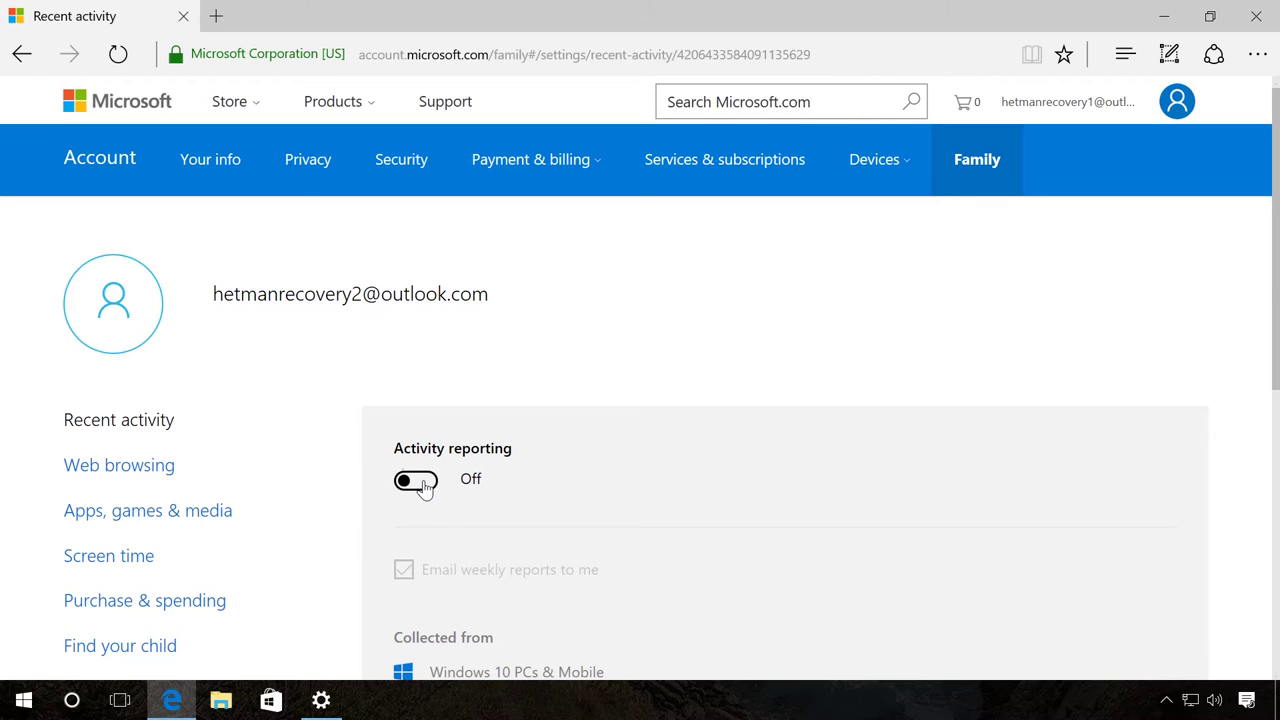
pyautogui.click(425, 485)
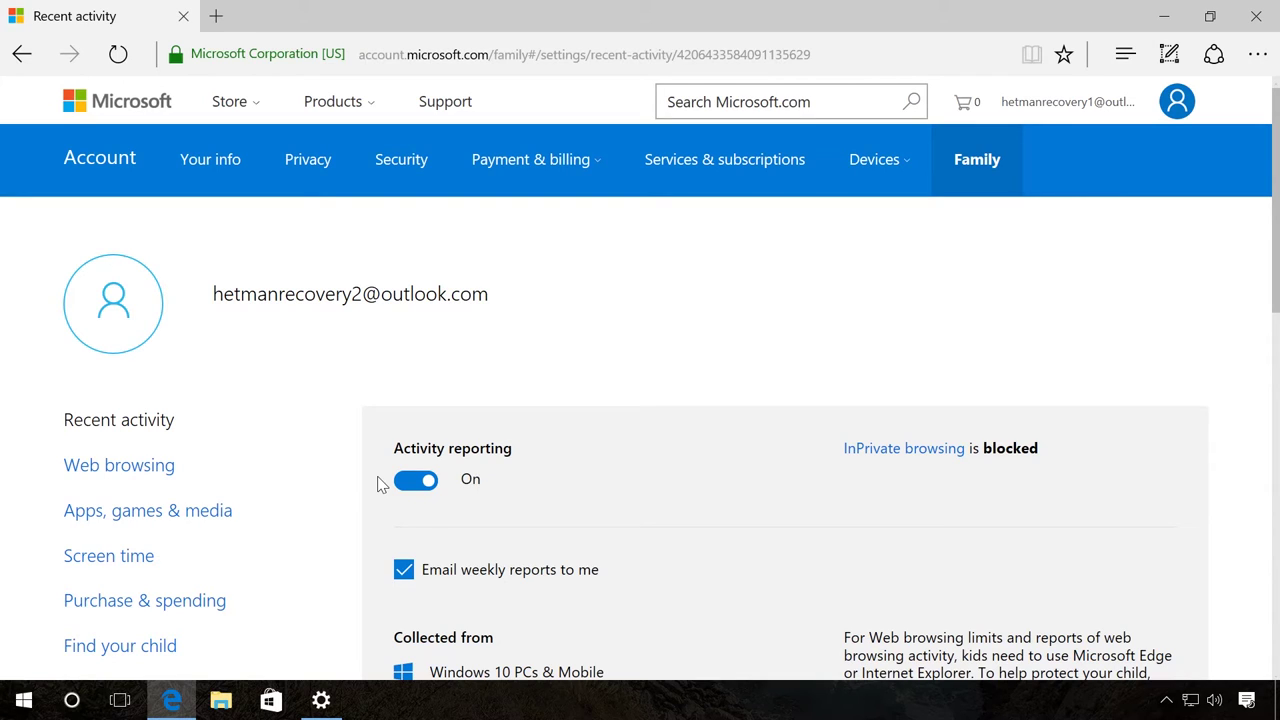
# Turn on Block inappropriate websites and tick Only see websites on the allowed list
pyautogui.click(143, 472)
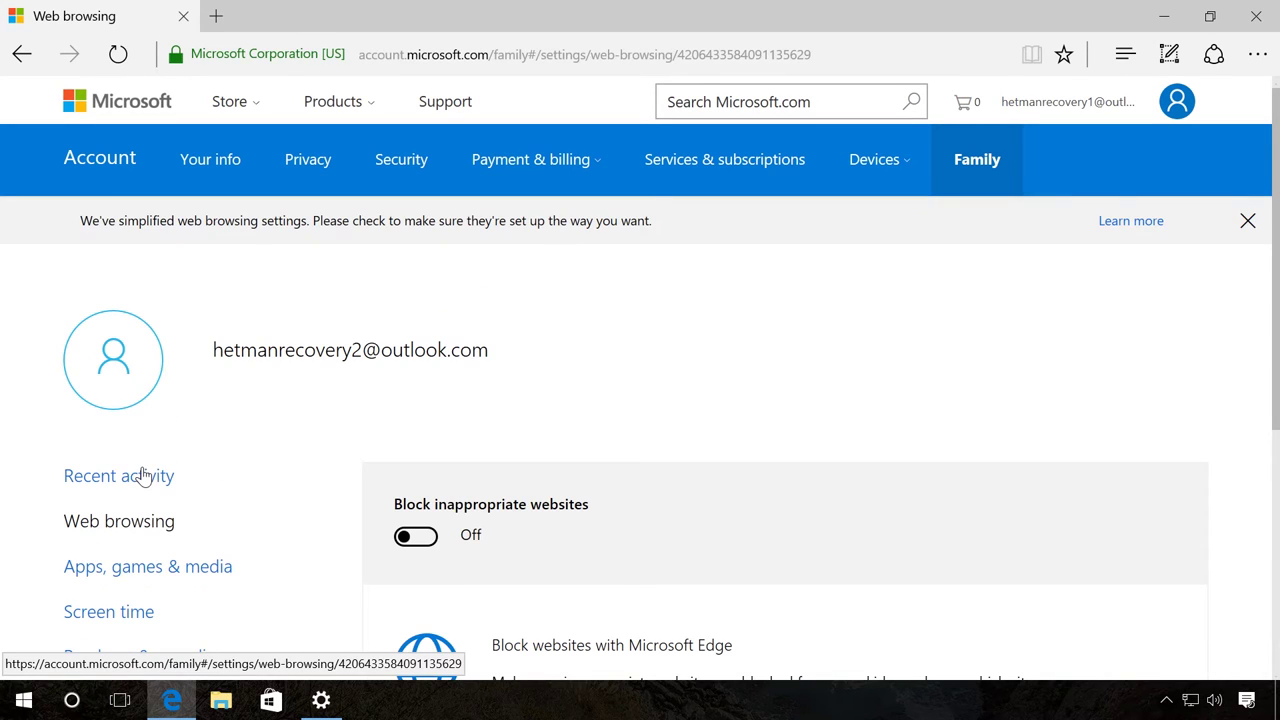
pyautogui.click(421, 536)
pyautogui.moveTo(1276, 278); pyautogui.dragTo(1277, 548)
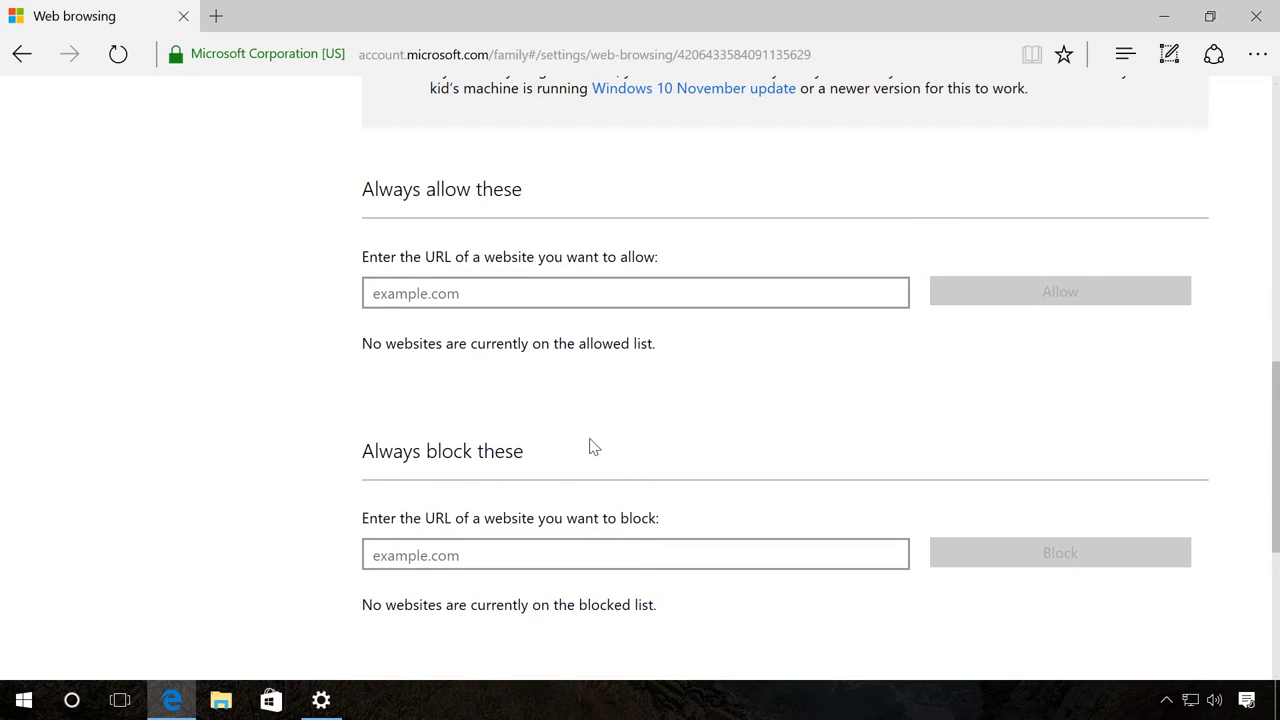
pyautogui.scroll(2, 1250, 450)
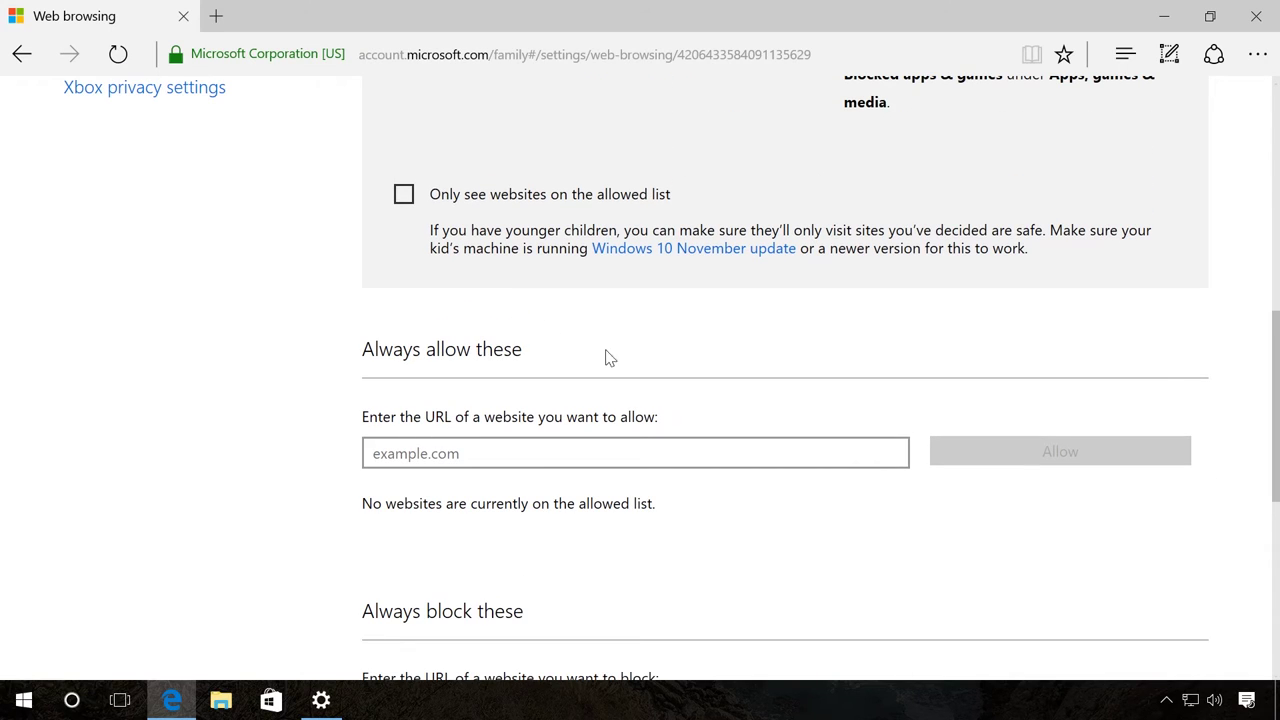
pyautogui.click(403, 194)
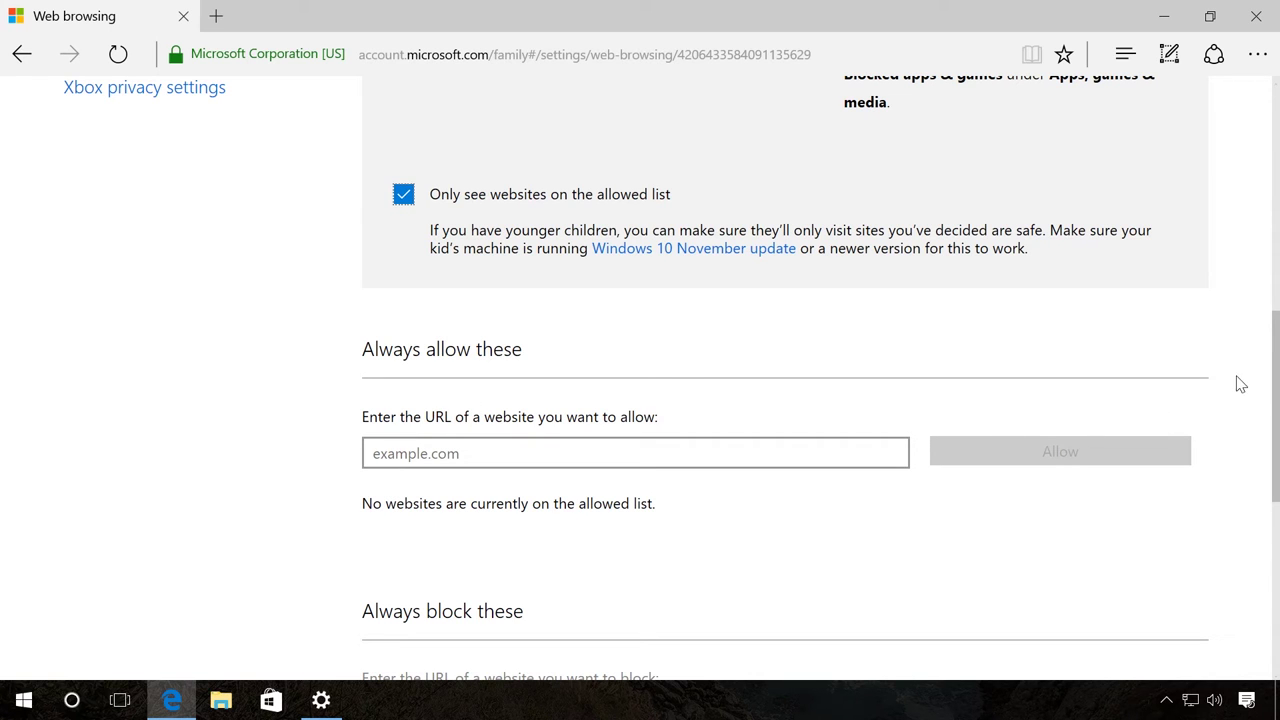
pyautogui.moveTo(1276, 398); pyautogui.dragTo(1251, 241)
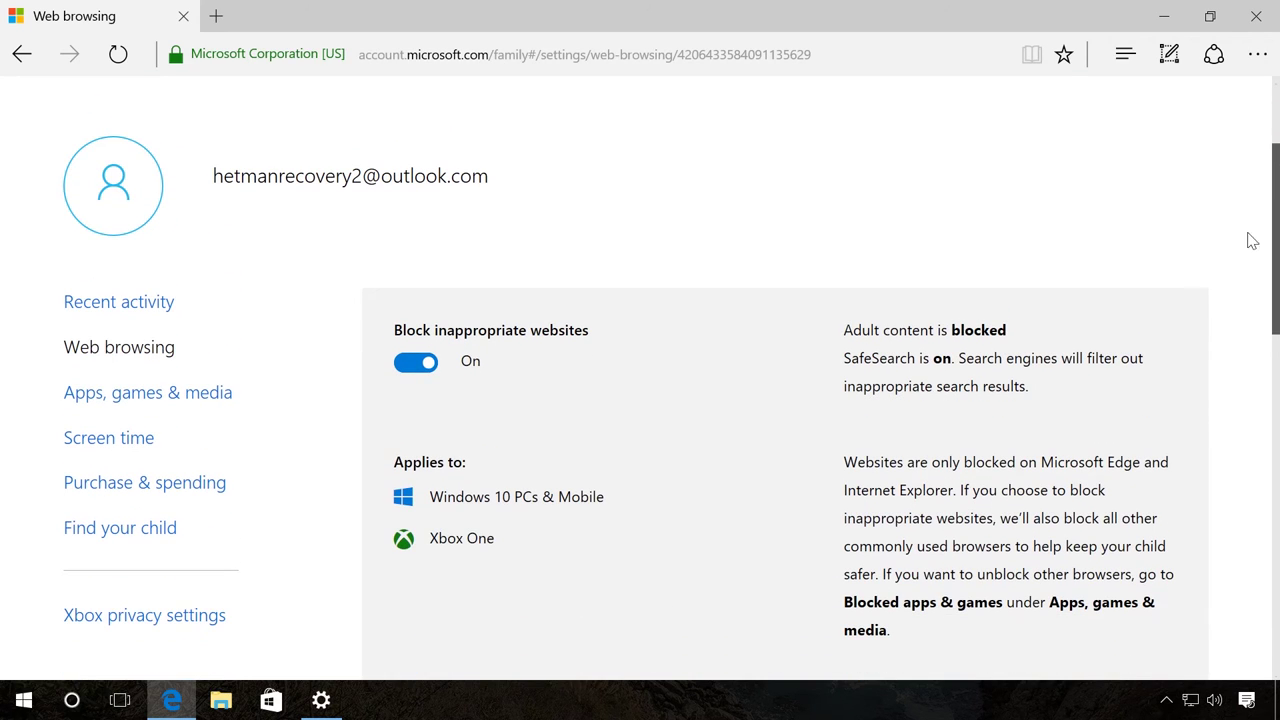
# Turn on 'Set limits for when my child can use devices' under Screen time
pyautogui.click(116, 440)
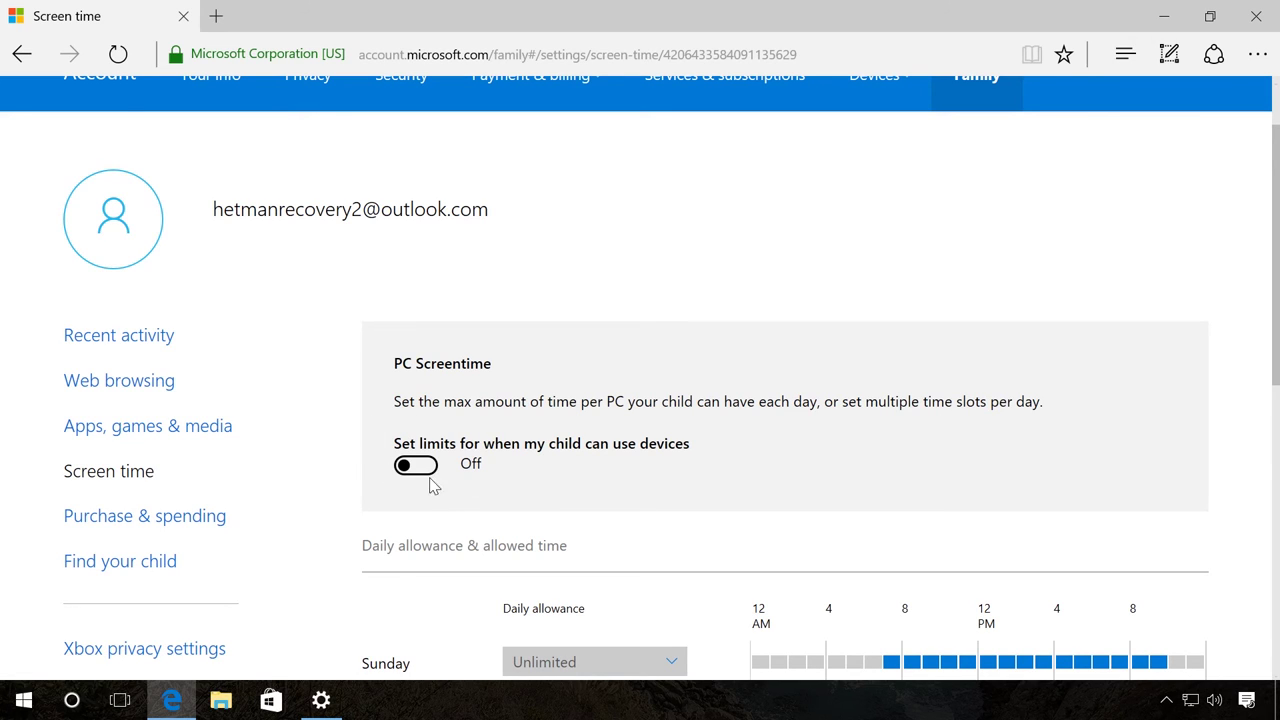
pyautogui.click(416, 465)
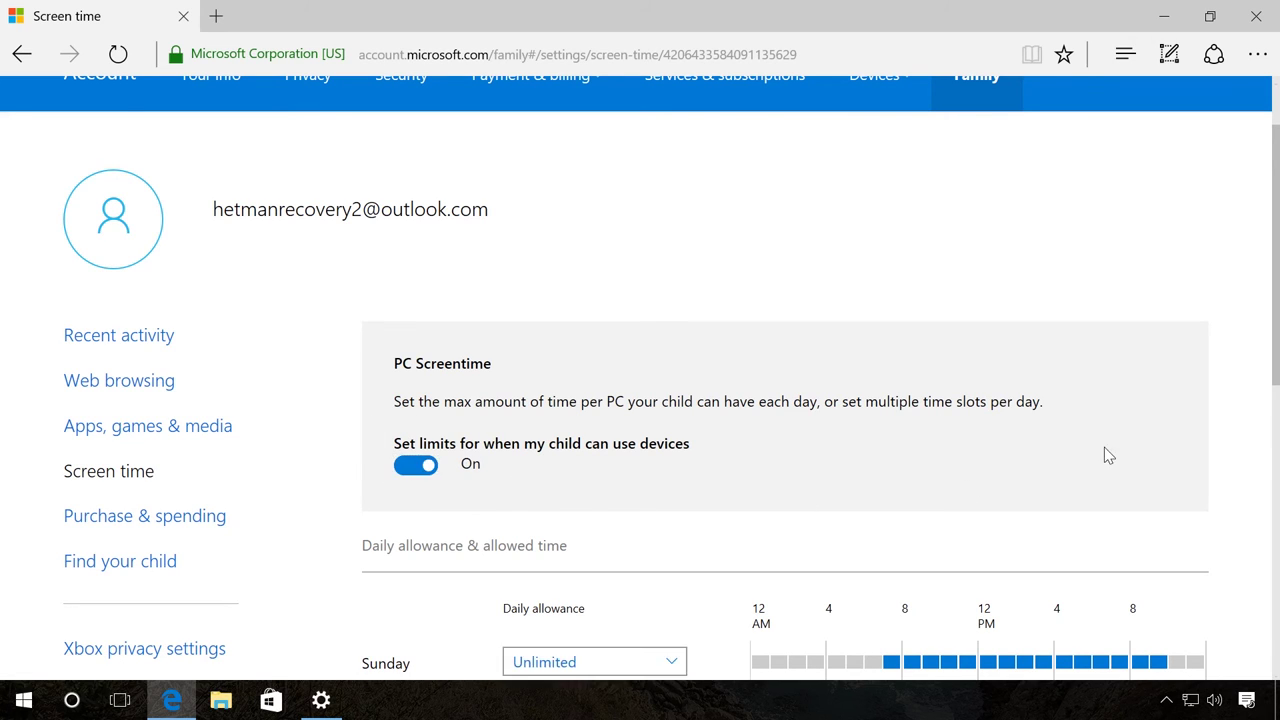